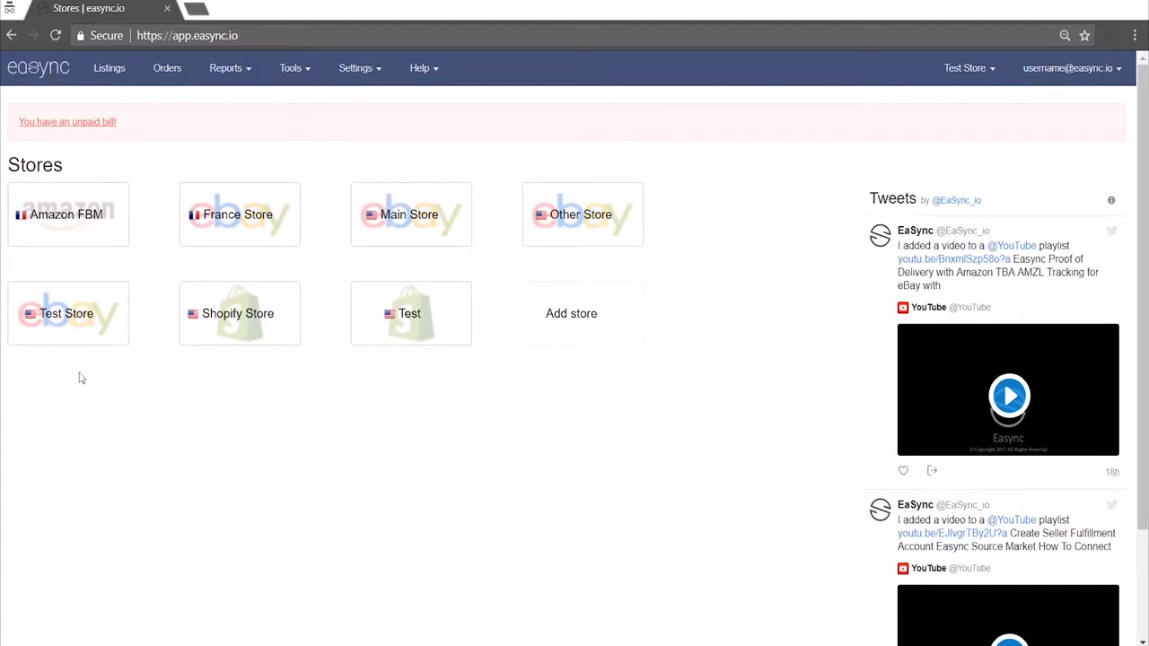
Open the repricing settings of the eBay Test Store and select costco.com as the source market
left_click(70, 325)
left_click(355, 67)
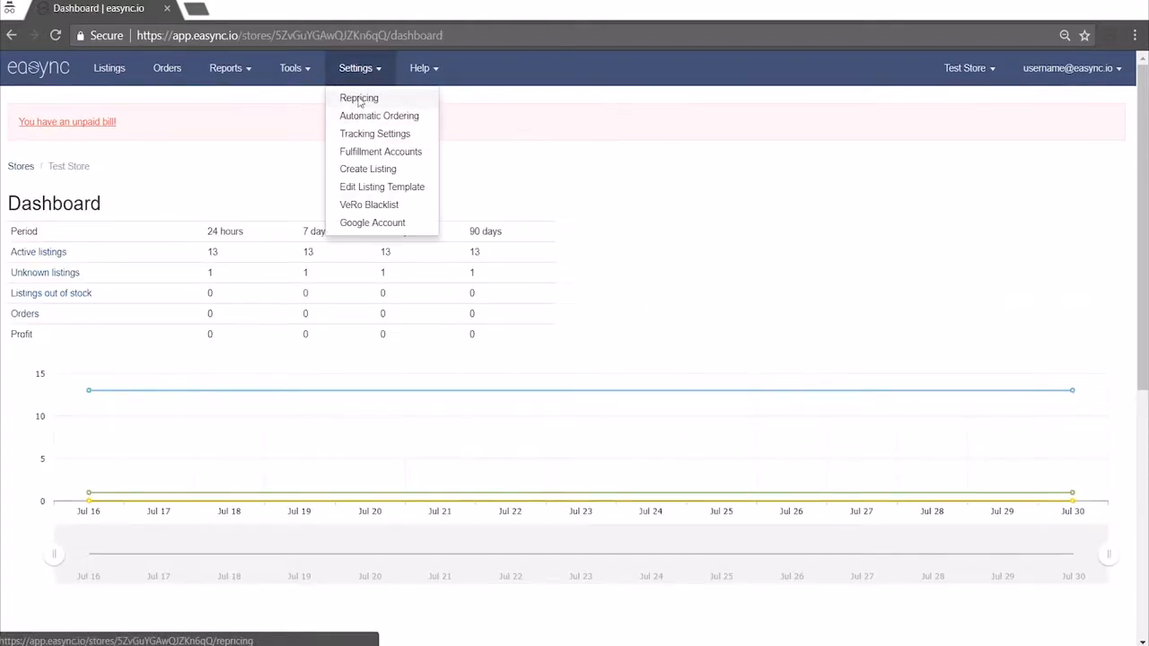
left_click(357, 98)
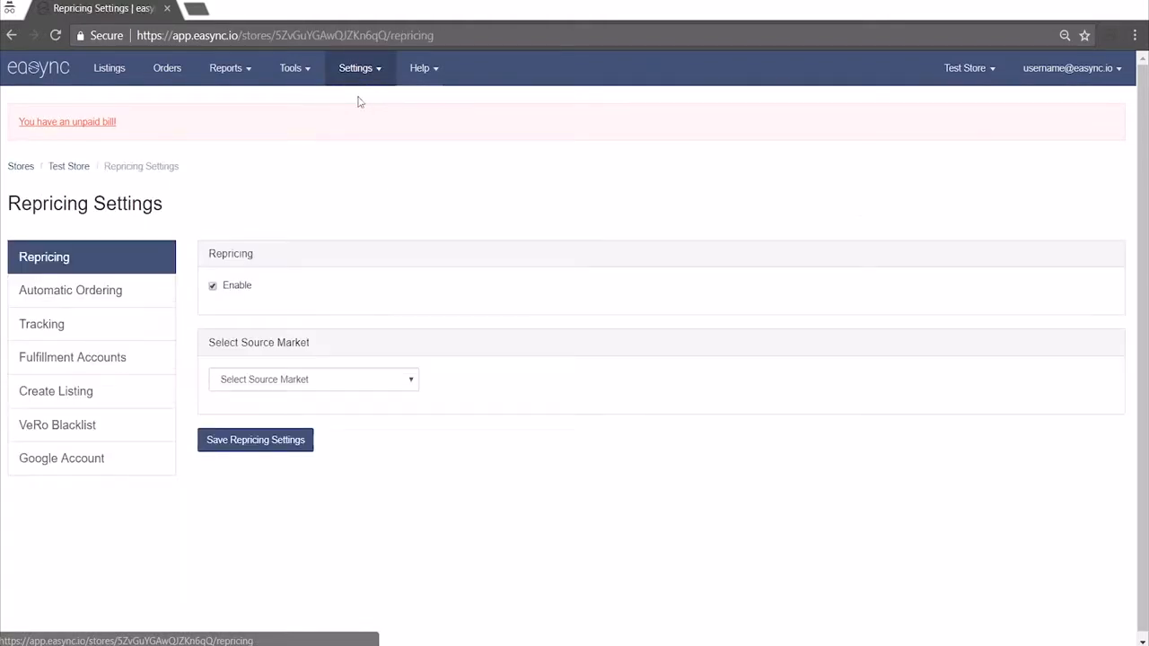
left_click(333, 378)
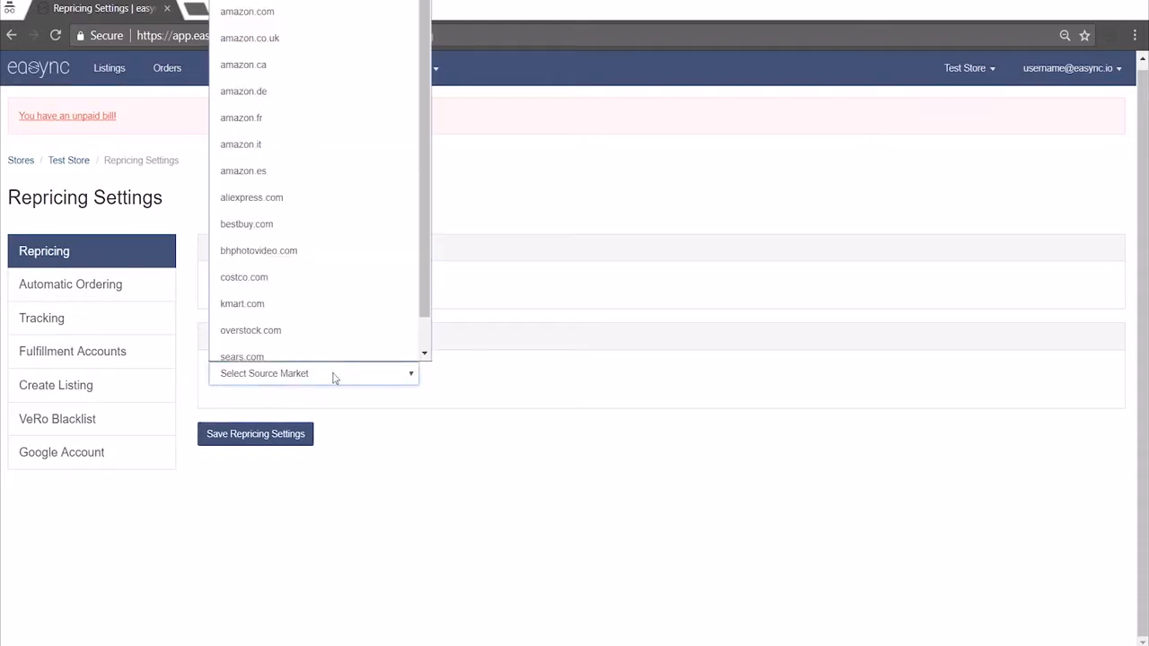
left_click(275, 267)
Set the quantity in stock for costco.com to 3 and save the repricing settings
scroll(346, 218, "down", 1)
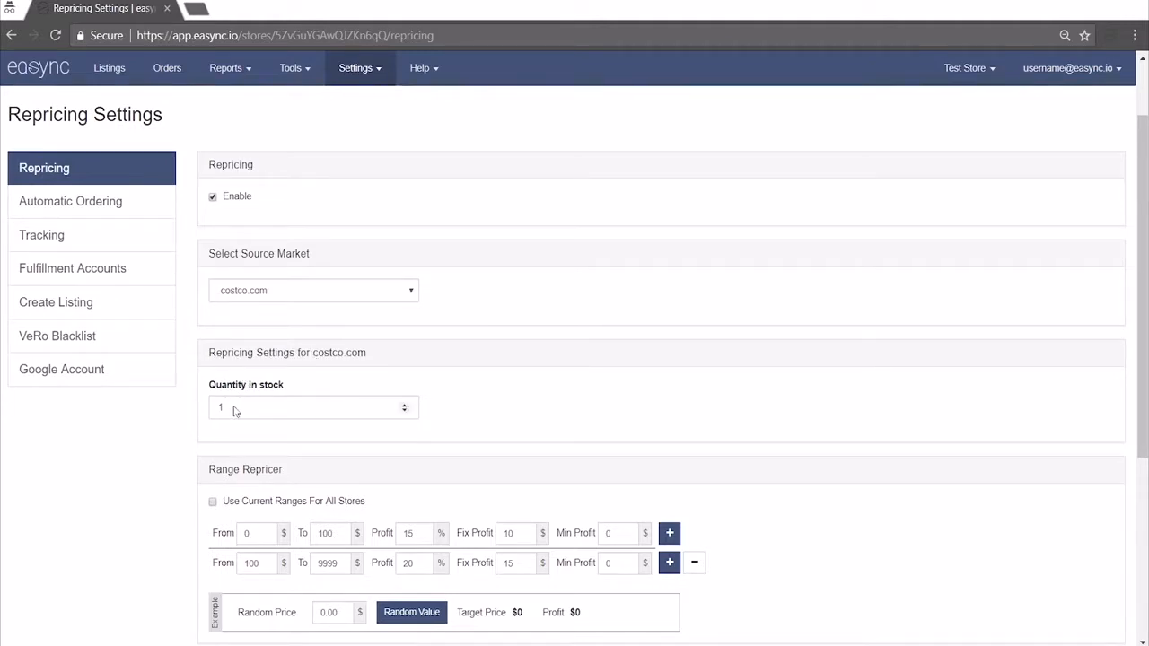
left_click_drag(236, 411, 204, 412)
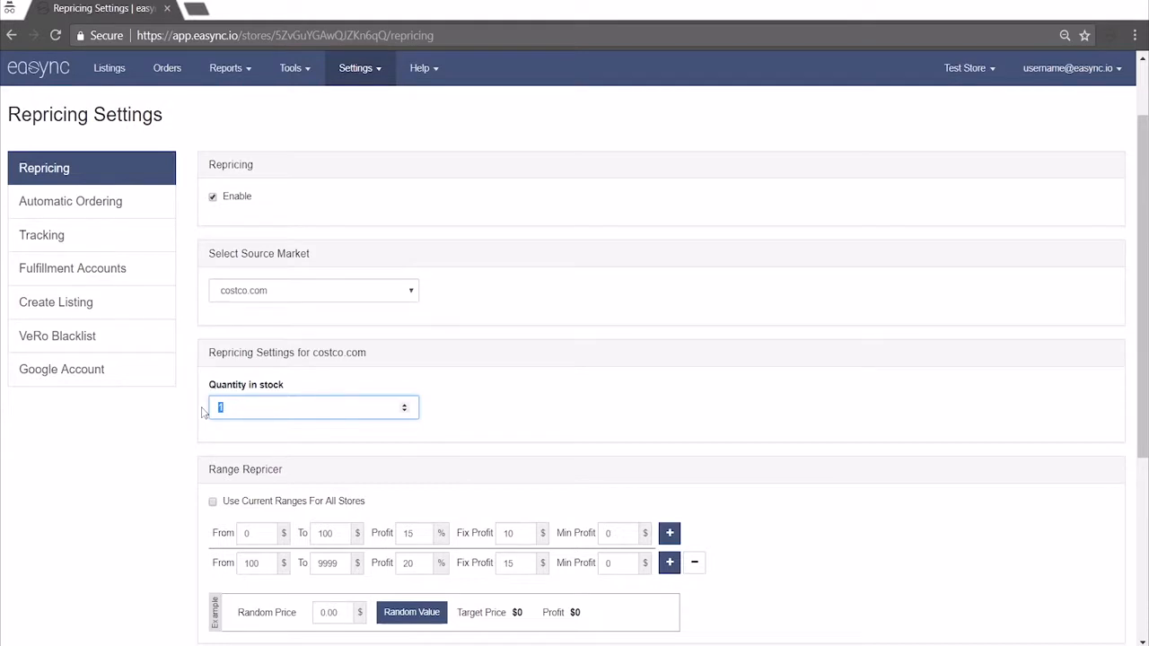
type("3")
left_click(188, 413)
scroll(228, 491, "down", 3)
scroll(171, 526, "up", 5)
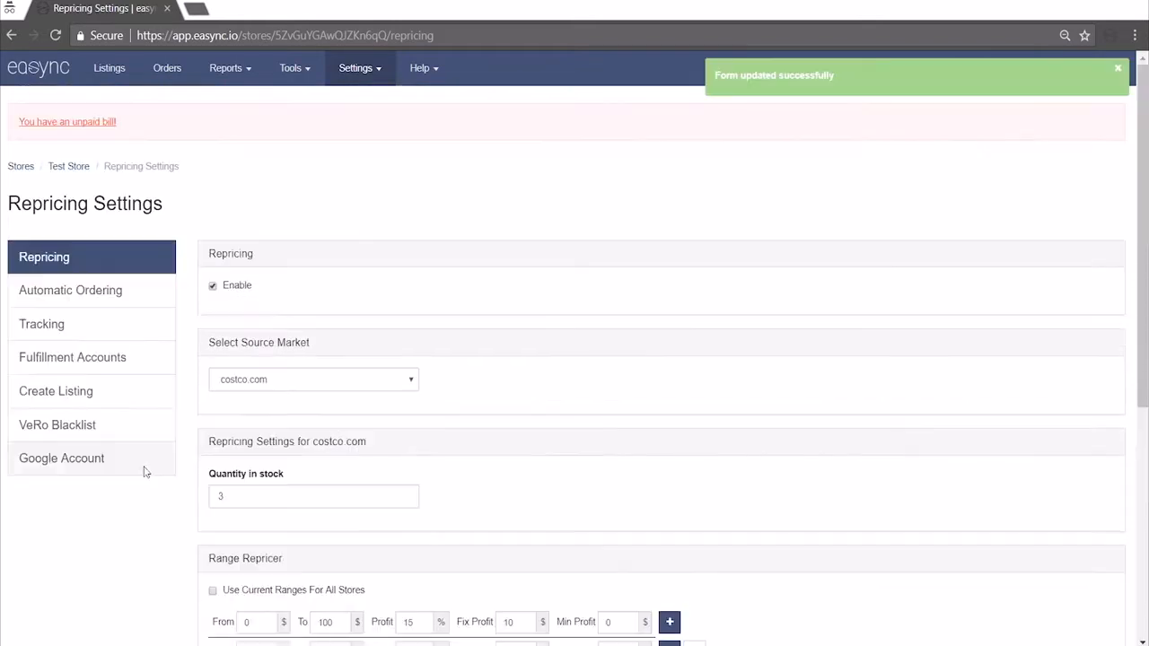
Set the costco.com quantity in stock to 10
scroll(182, 458, "down", 2)
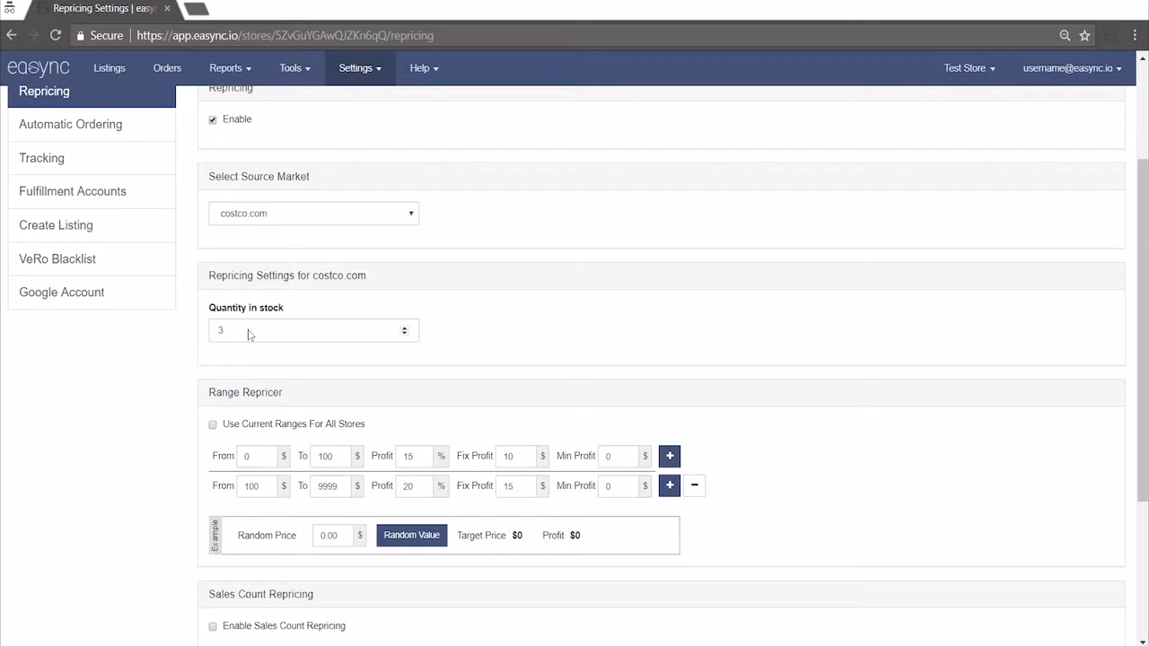
double_click(250, 334)
type("10")
left_click(155, 379)
Return the costco.com quantity in stock to 3 and save the repricing settings again
left_click_drag(259, 331, 92, 321)
type("3")
scroll(142, 378, "down", 3)
left_click(256, 627)
scroll(215, 404, "up", 2)
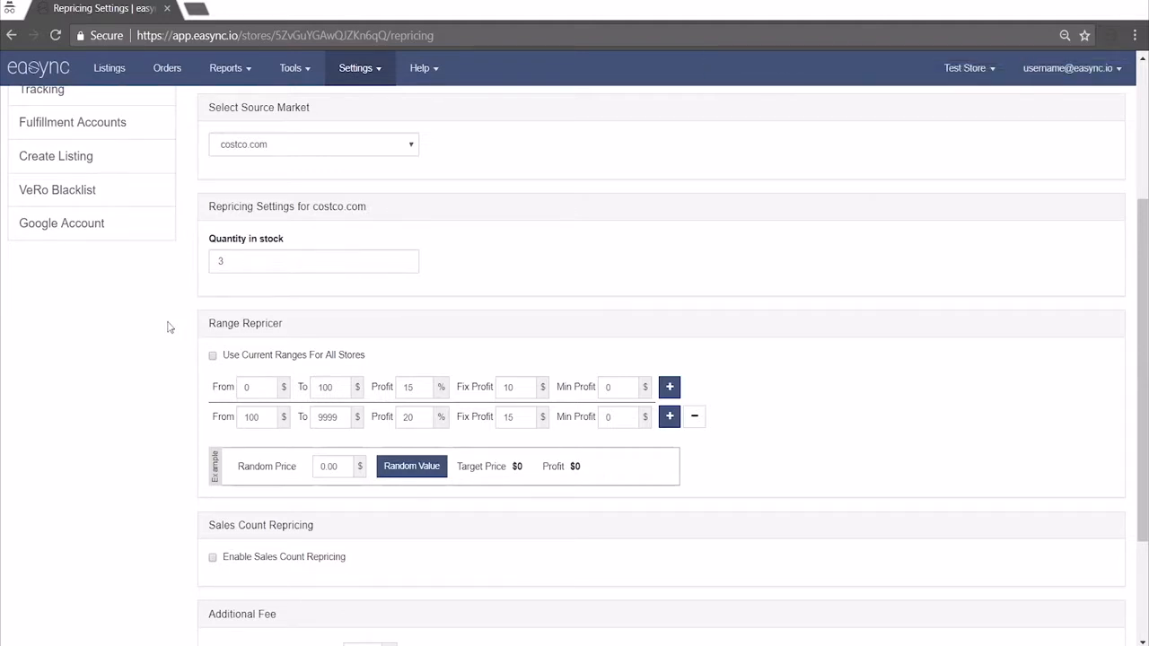
Enable sales count repricing and set its first rule to a minimum sales count of 3 with a 20% additional margin
scroll(167, 327, "down", 2)
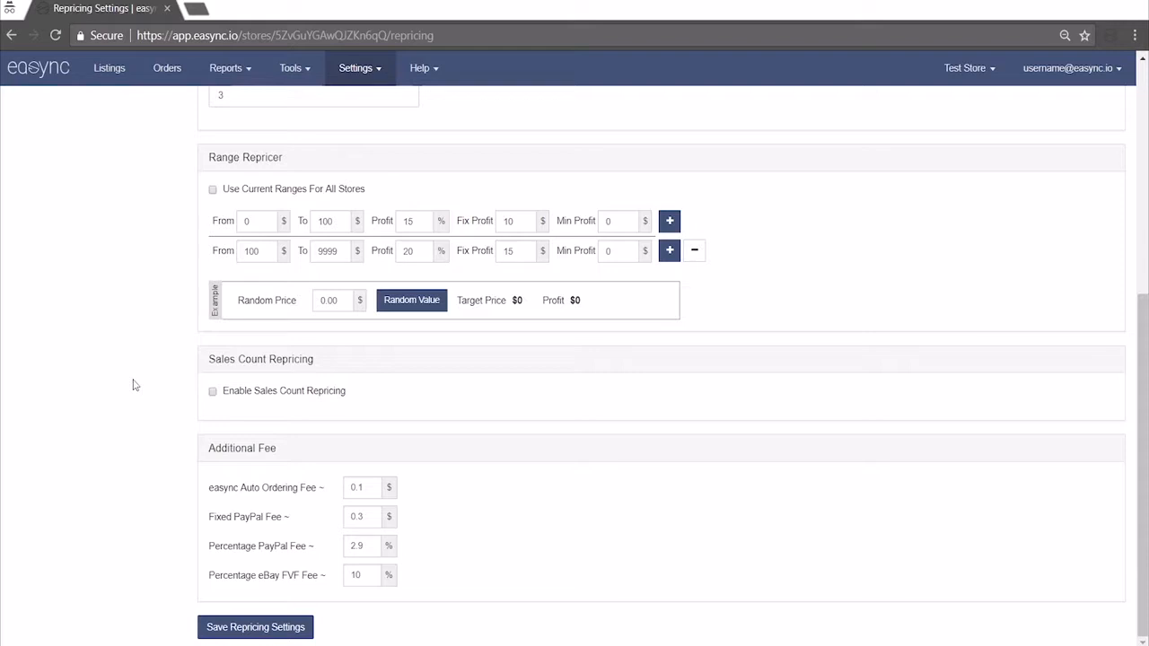
left_click(289, 393)
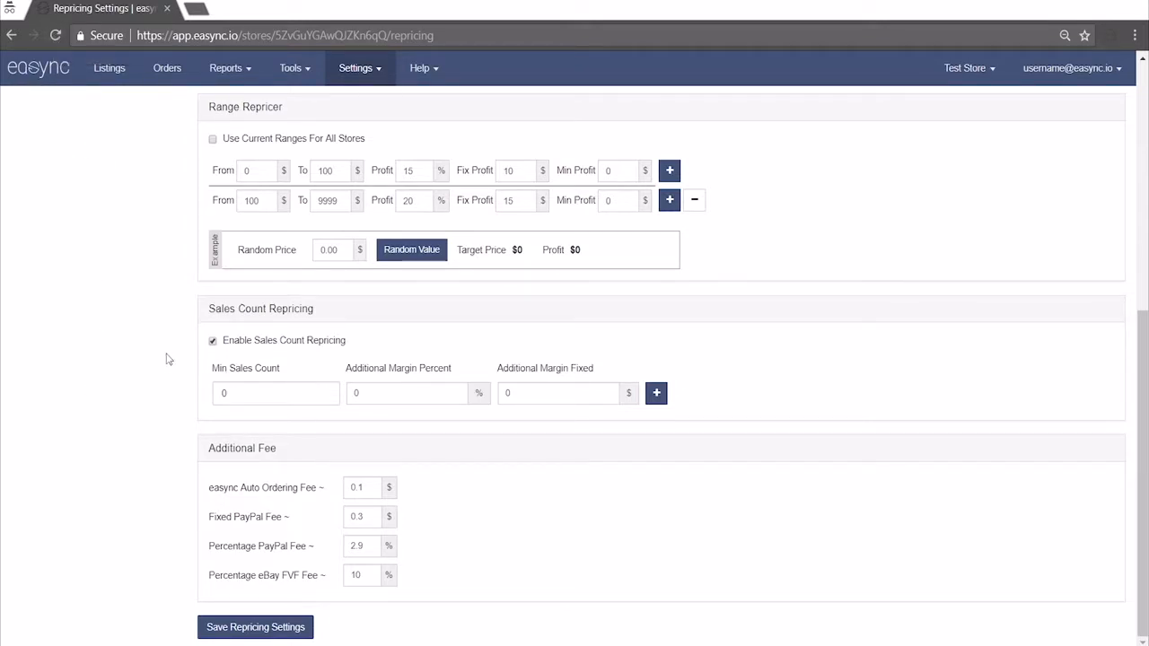
double_click(276, 398)
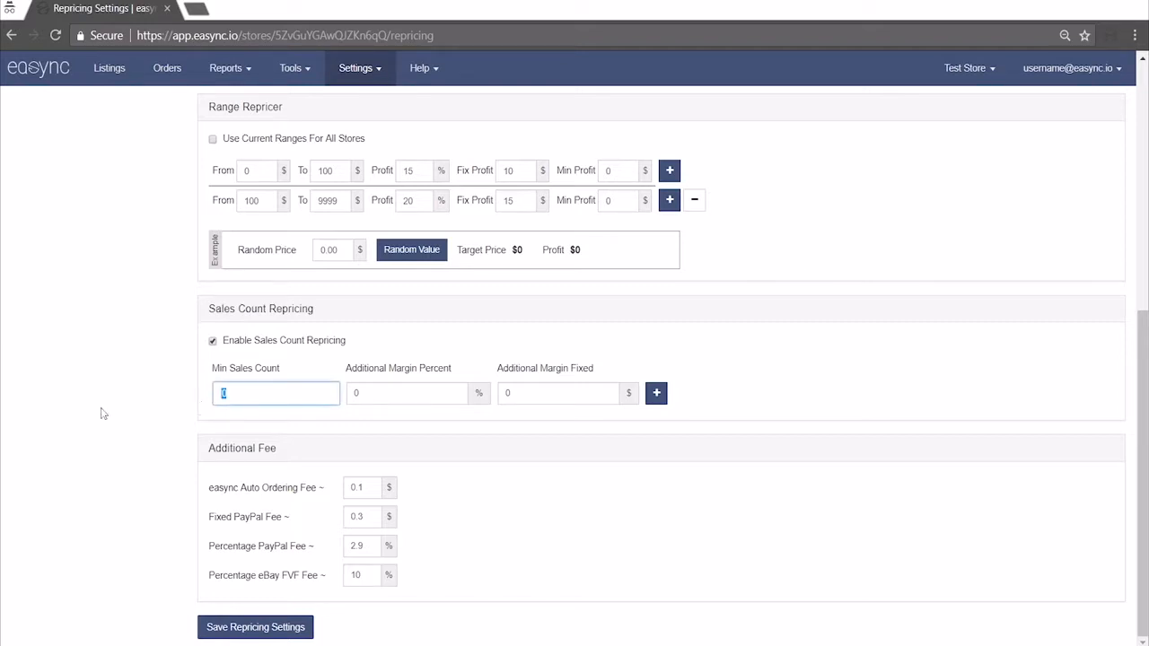
type("3")
key("Tab")
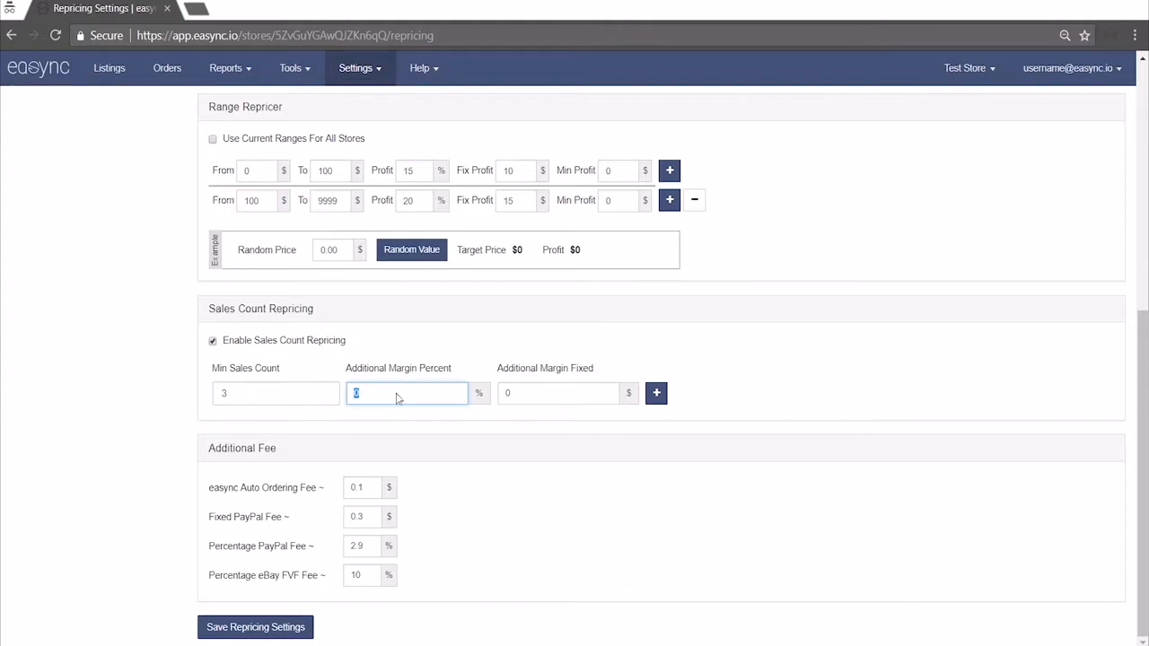
type("20")
left_click(239, 401)
left_click(406, 397)
left_click(566, 400)
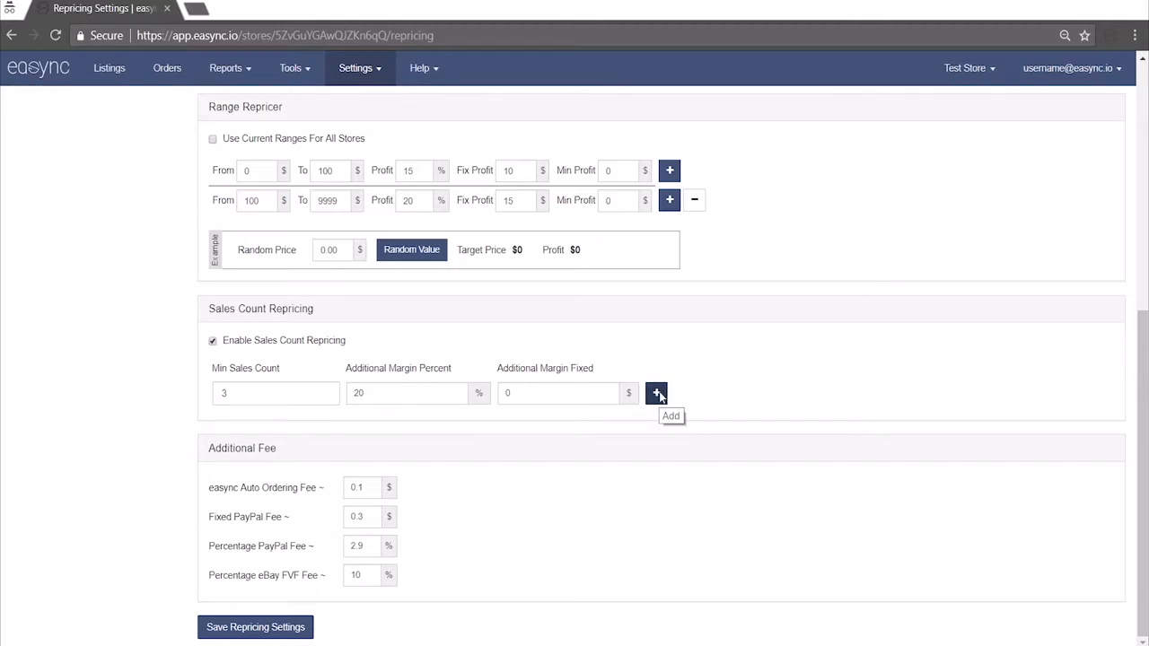
Add a second sales count rule with a minimum sales count of 6, a 10% additional margin and a $5 fixed margin
left_click(658, 393)
left_click(277, 425)
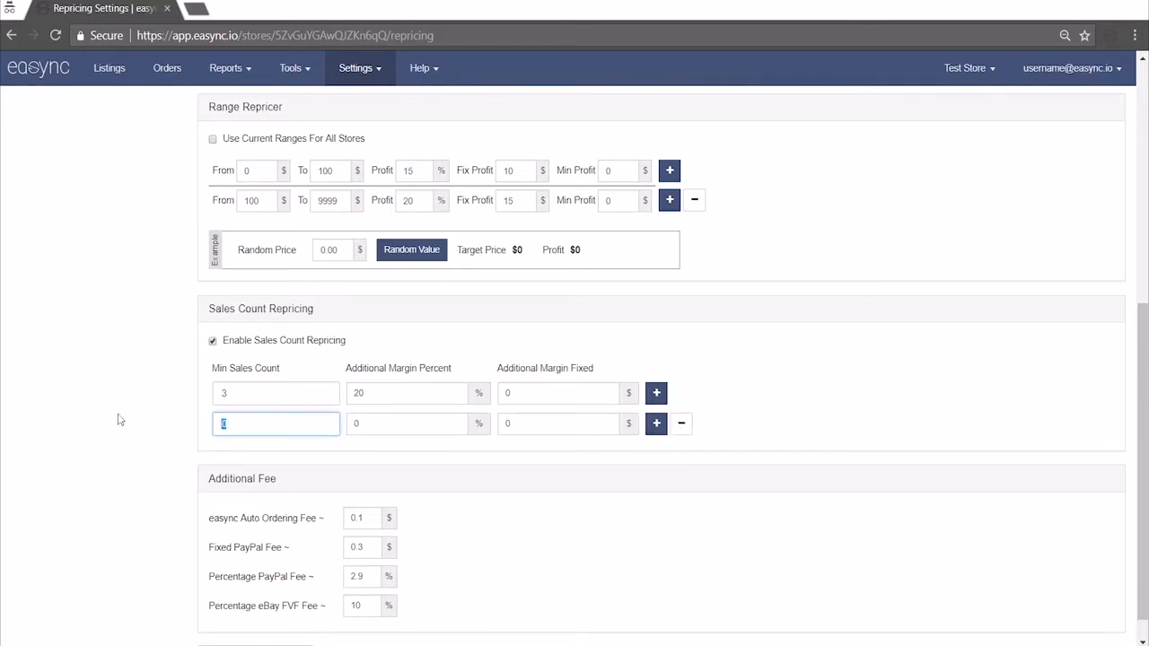
type("6")
key("Tab")
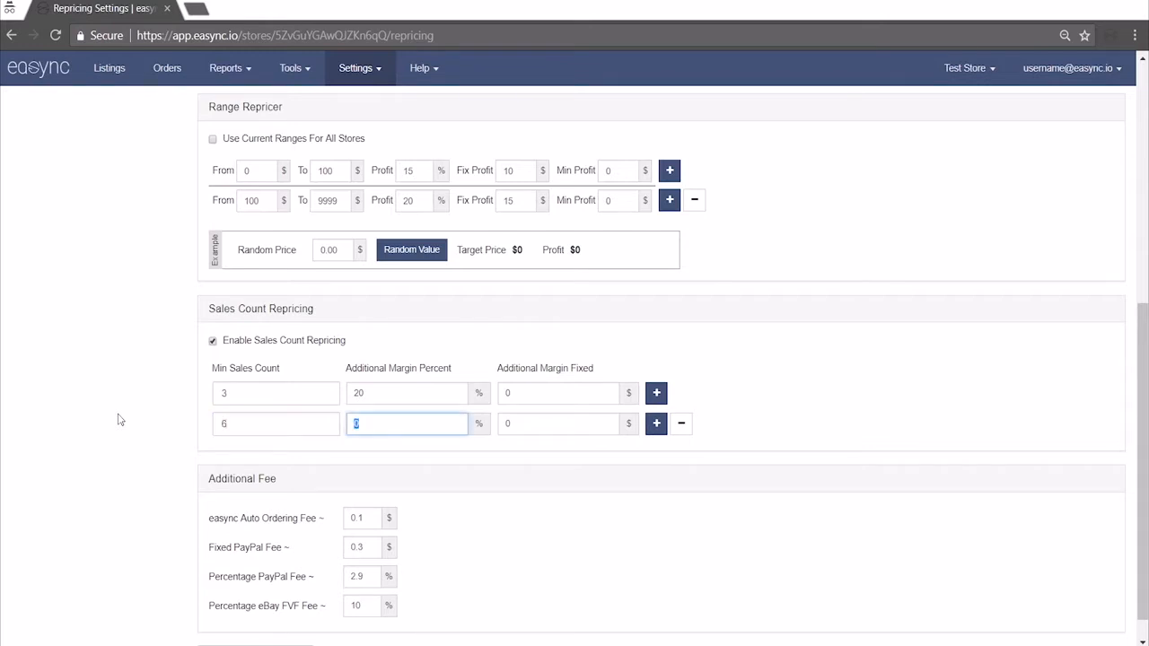
type("10")
key("Tab")
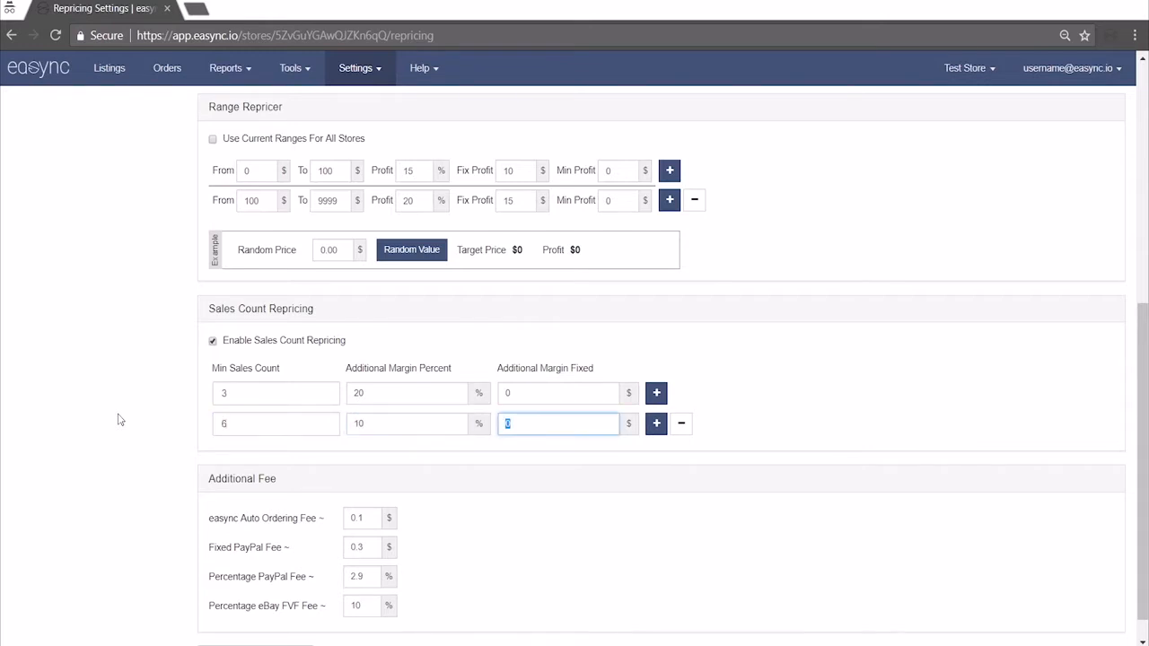
type("5")
key("Tab")
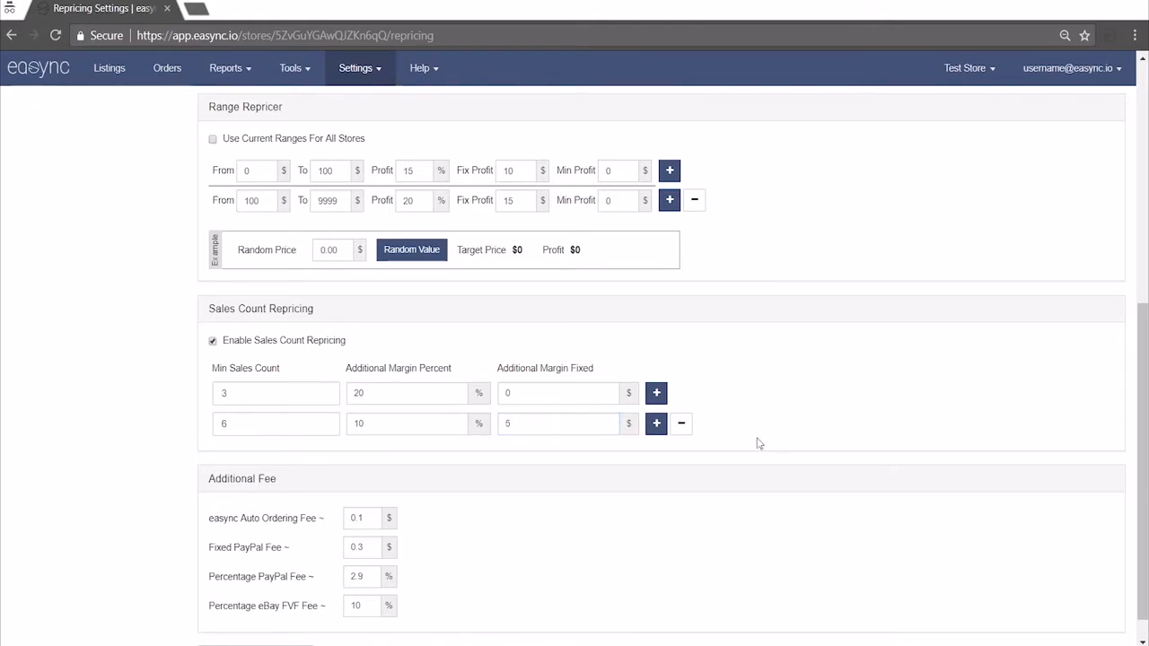
Add three more blank rules to the sales count repricing
left_click(656, 423)
left_click(656, 454)
left_click(656, 484)
Set the easync Auto Ordering Fee to $0.2 in the additional fees
scroll(131, 438, "down", 2)
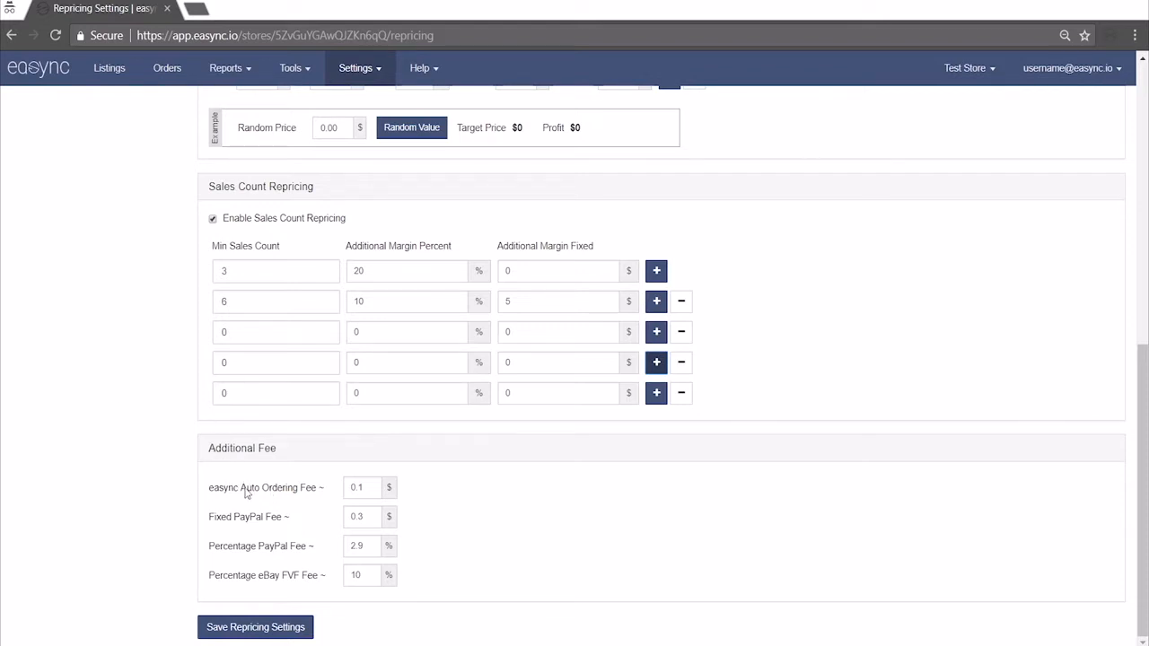
left_click(371, 489)
key("BackSpace")
type("25")
key("BackSpace")
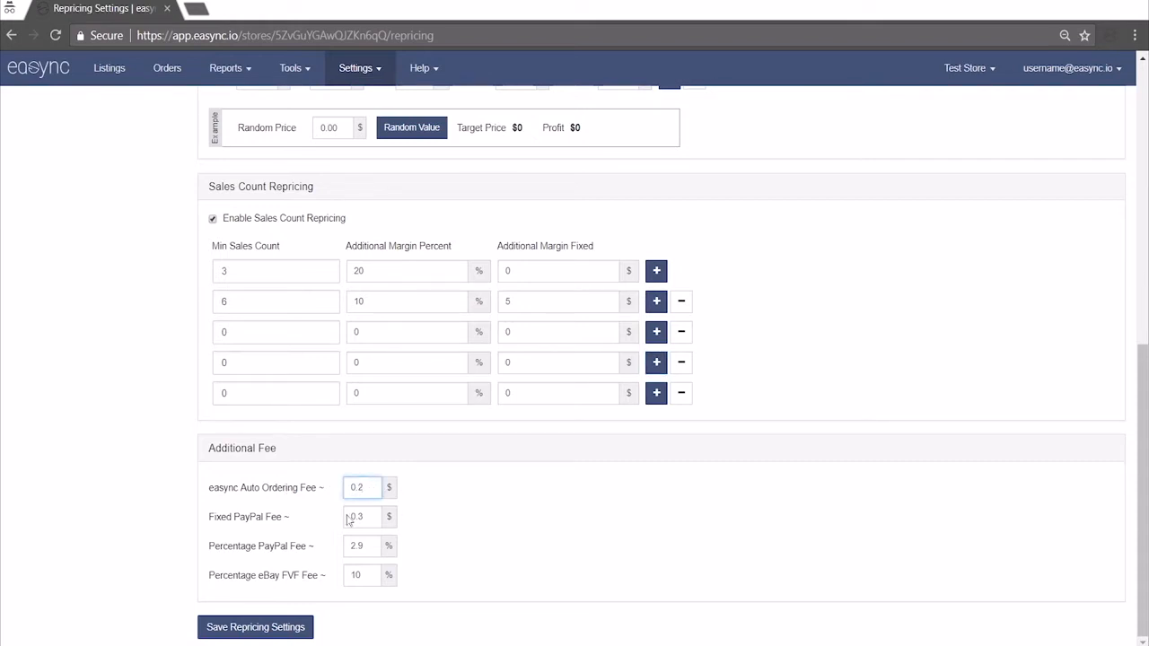
left_click(211, 521)
Set the percentage eBay FVF fee to 9% and save the repricing settings
left_click_drag(367, 580, 325, 580)
type("9")
left_click(510, 565)
left_click(208, 626)
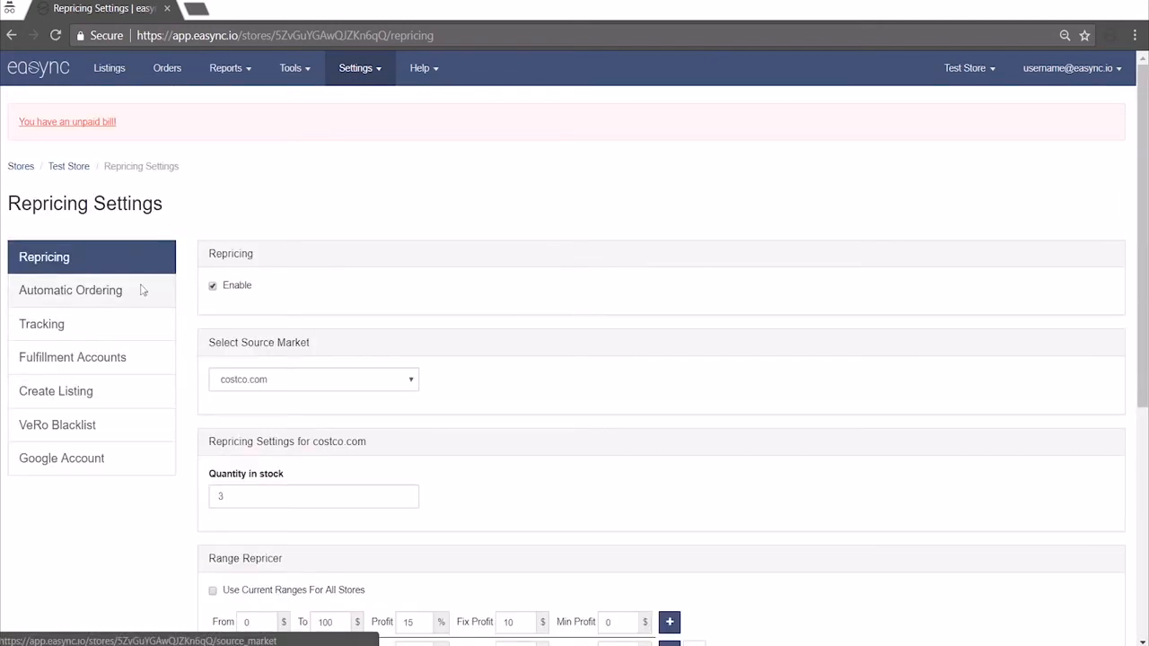
scroll(149, 319, "down", 5)
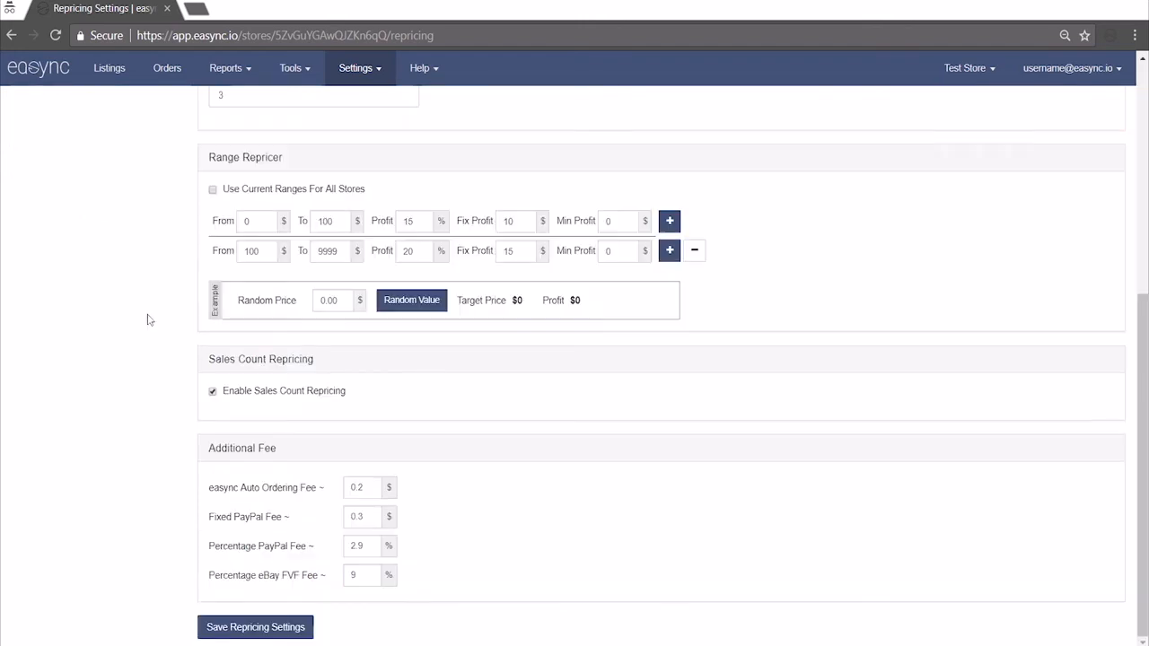